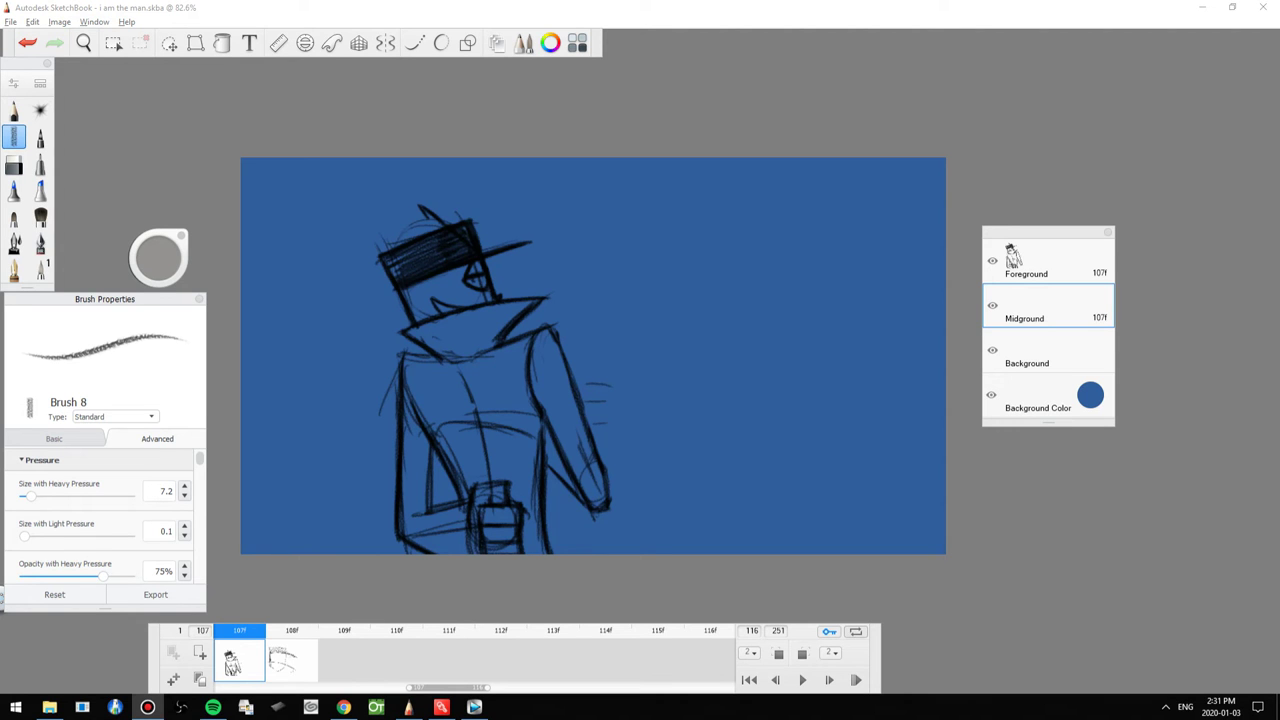
Preview the animation's closing frames, replaying from around frame 98
key(alt+Tab)
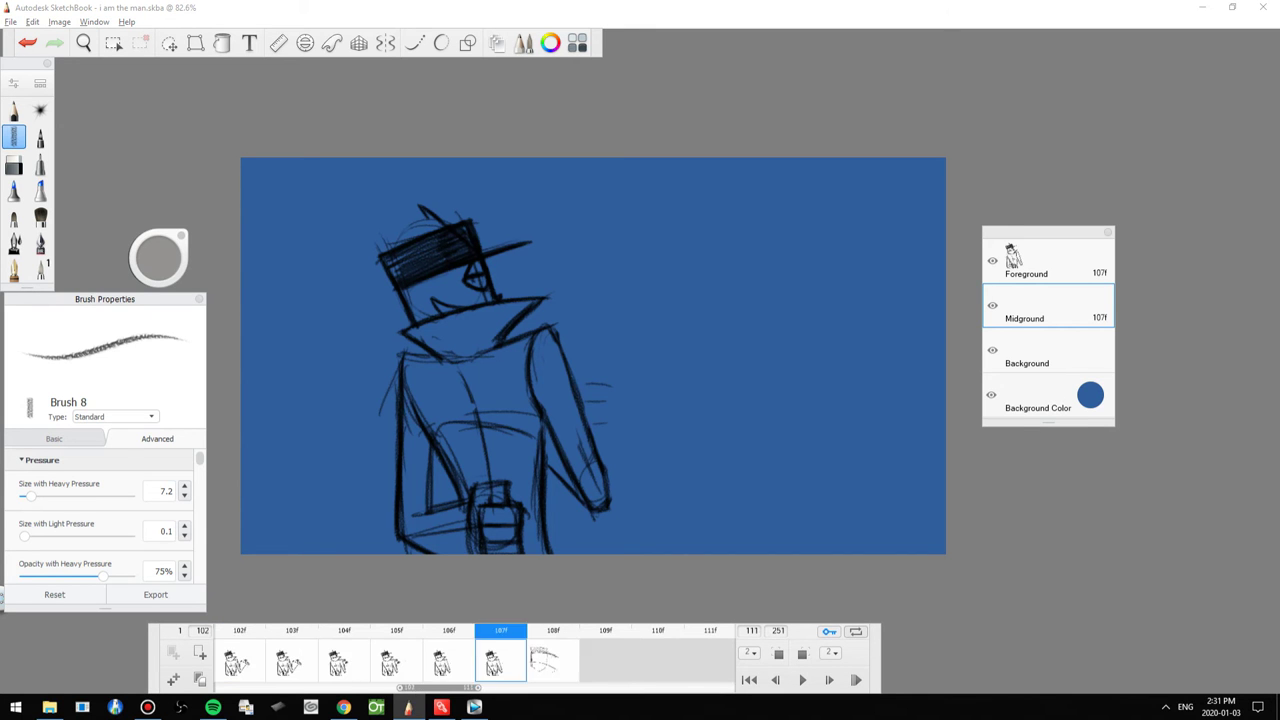
scroll(449, 655, up, 8)
key(comma)
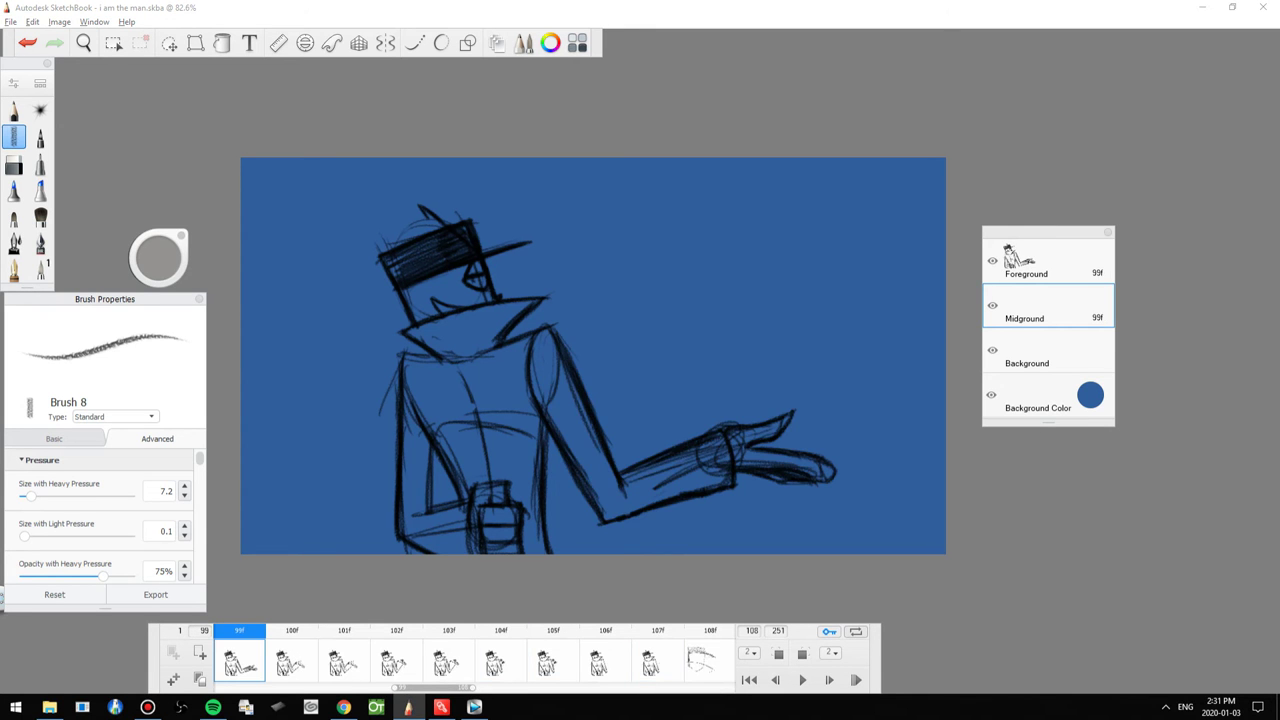
key(period)
key(period)
key(period)
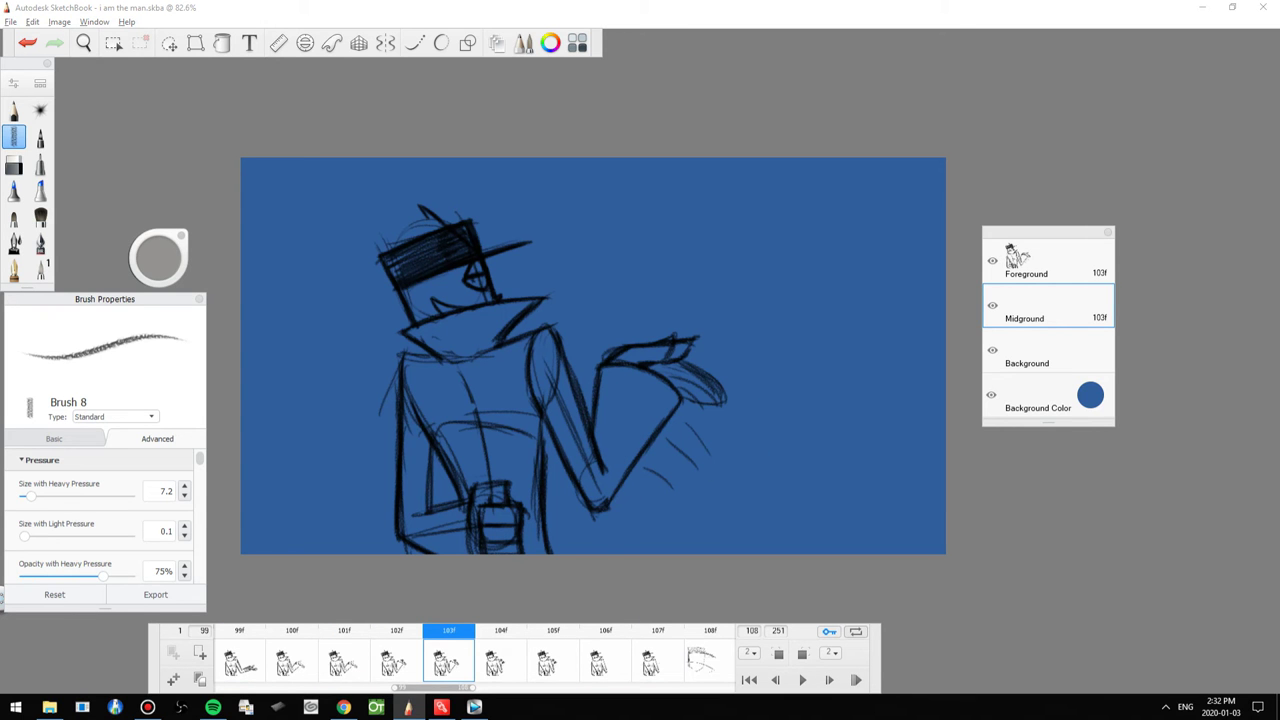
scroll(449, 655, up, 1)
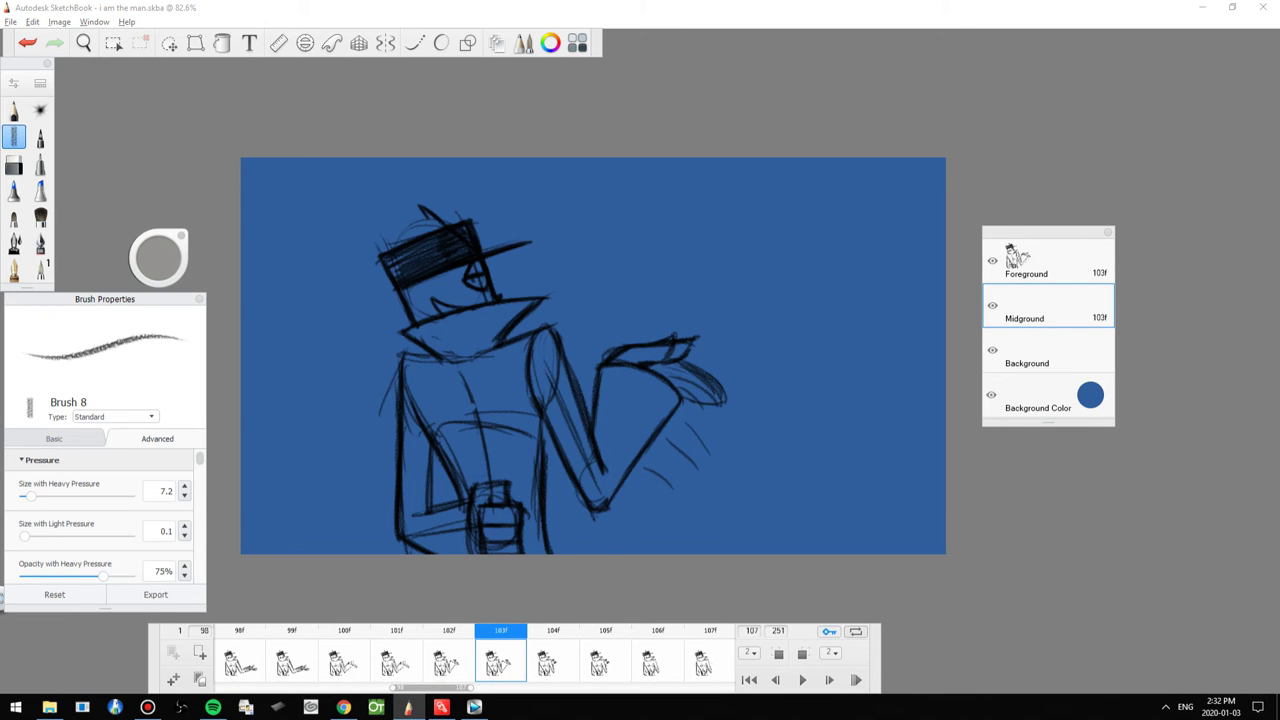
key(comma)
key(Return)
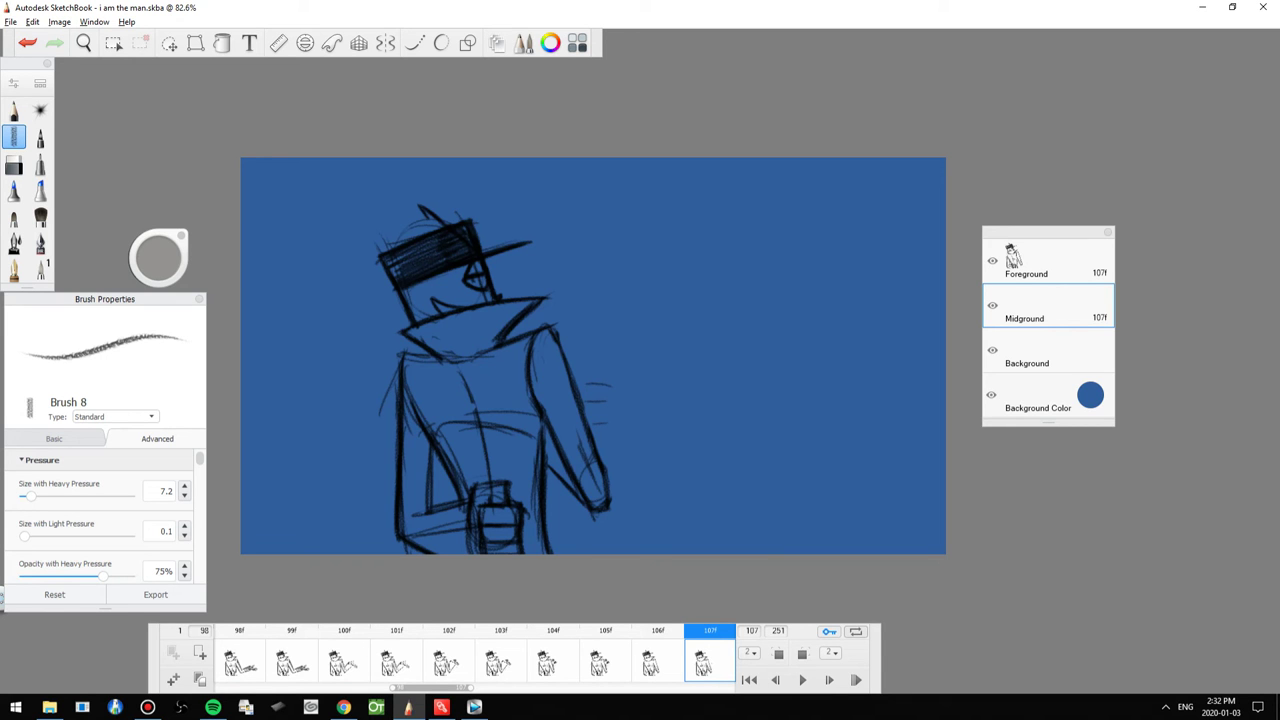
Rewind from frame 98 to the start, play the whole flipbook, and minimize SketchBook
key(comma)
key(comma)
key(comma)
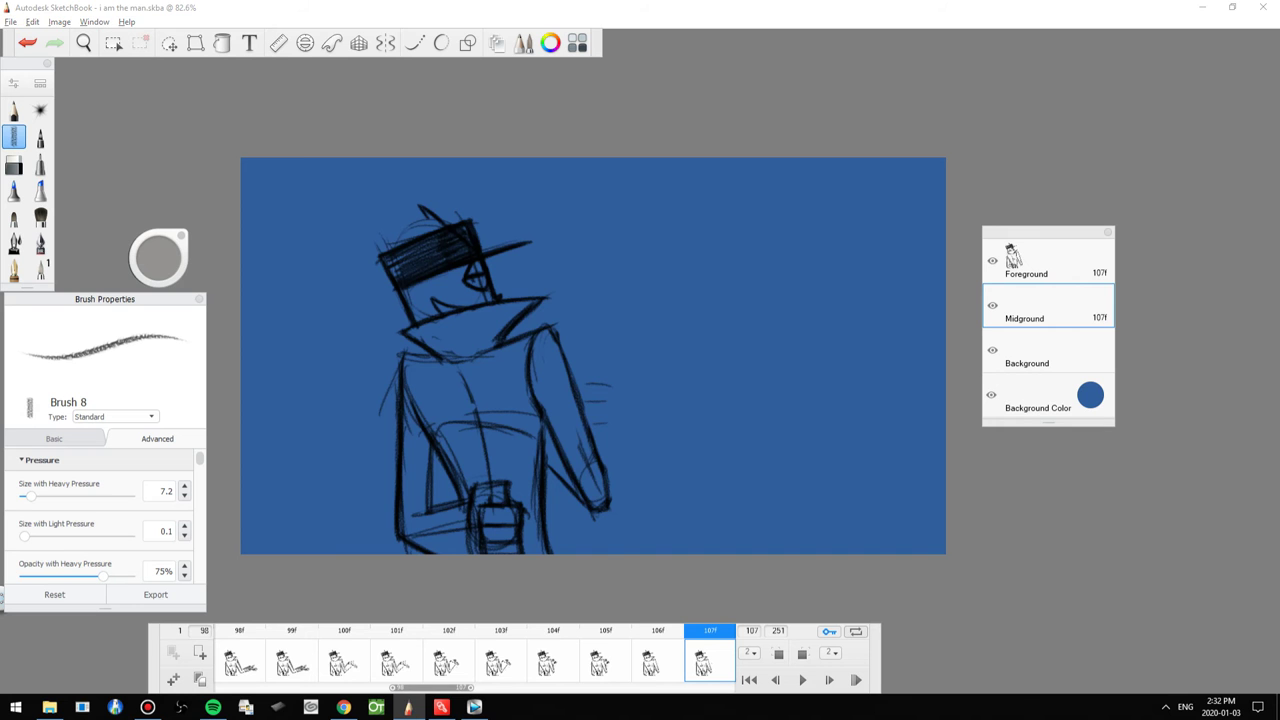
key(comma)
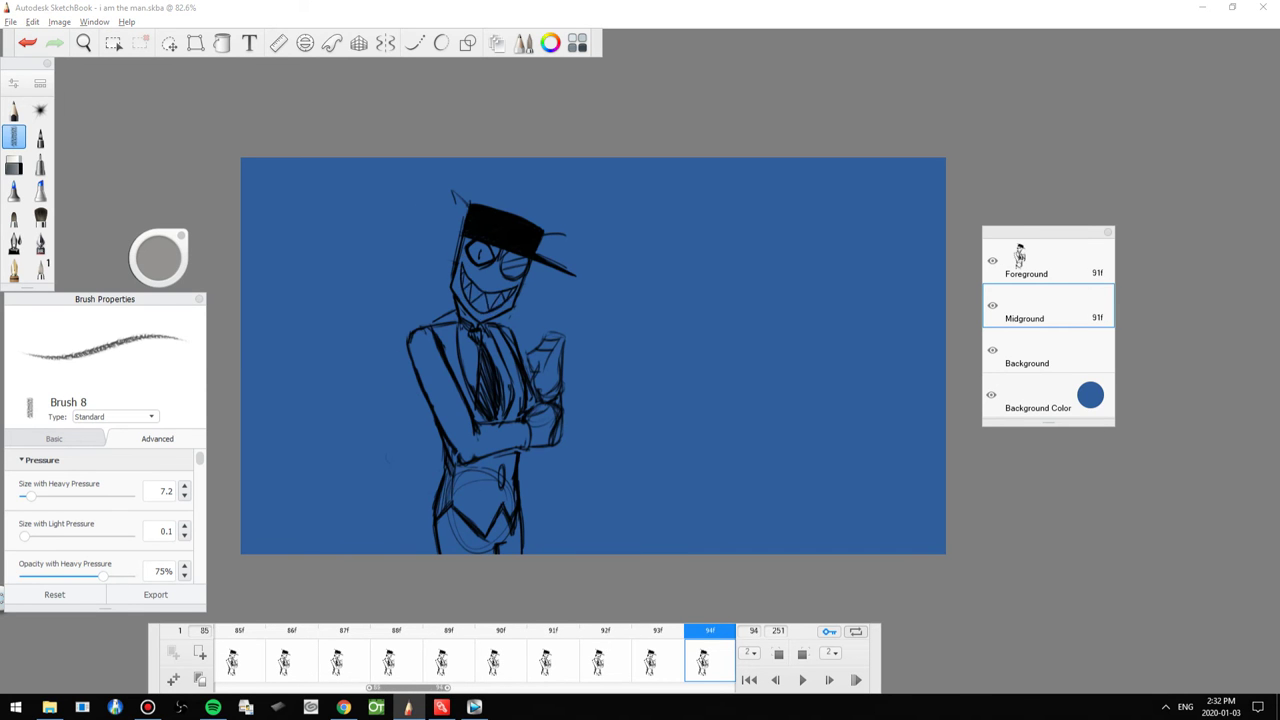
key(comma)
key(comma)
key(comma)
key(comma)
key(comma)
key(comma)
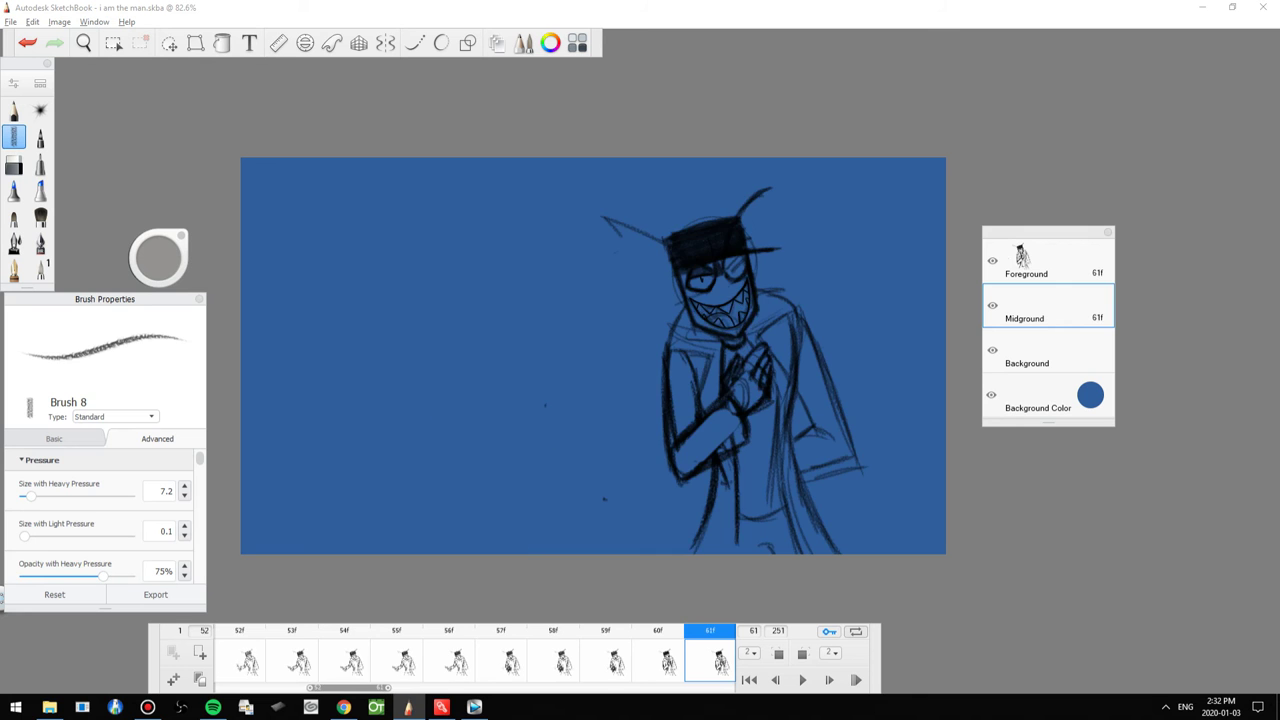
key(comma)
key(comma)
key(comma)
key(comma)
key(comma)
key(comma)
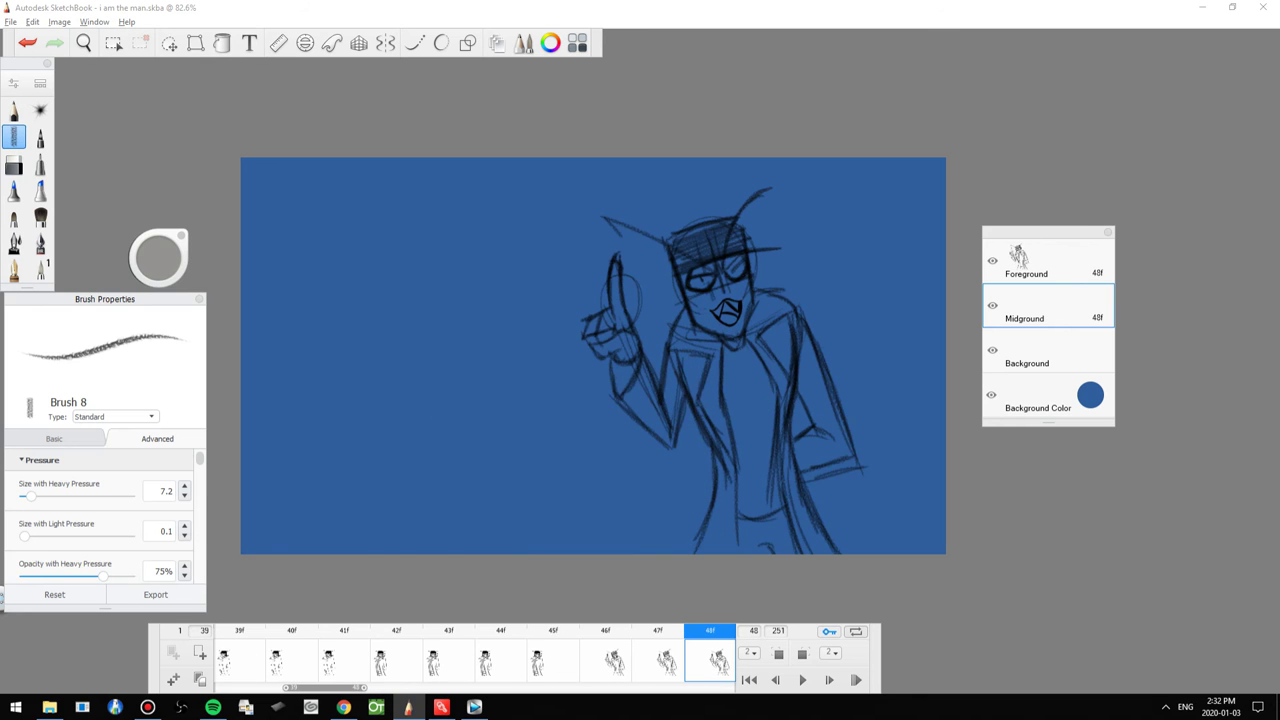
key(comma)
key(comma)
key(comma)
key(comma)
key(comma)
key(comma)
key(comma)
key(comma)
key(comma)
key(comma)
key(comma)
key(comma)
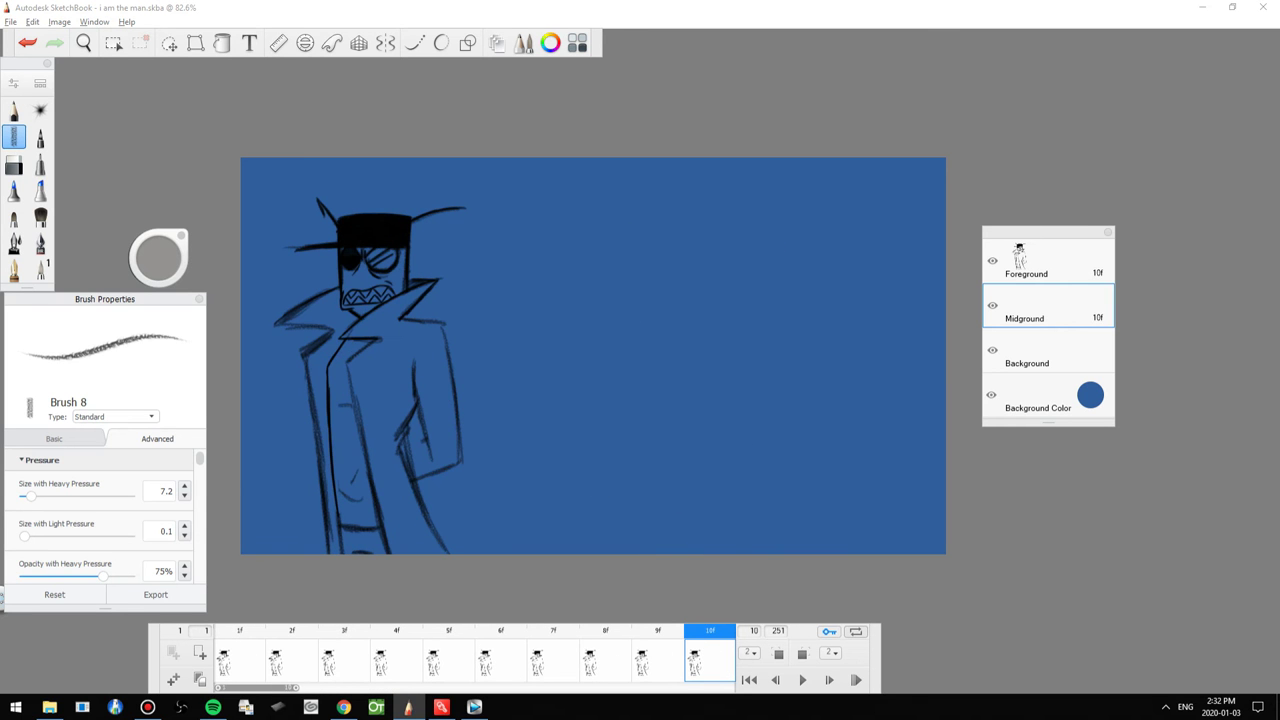
key(comma)
key(comma)
key(comma)
key(comma)
key(comma)
key(comma)
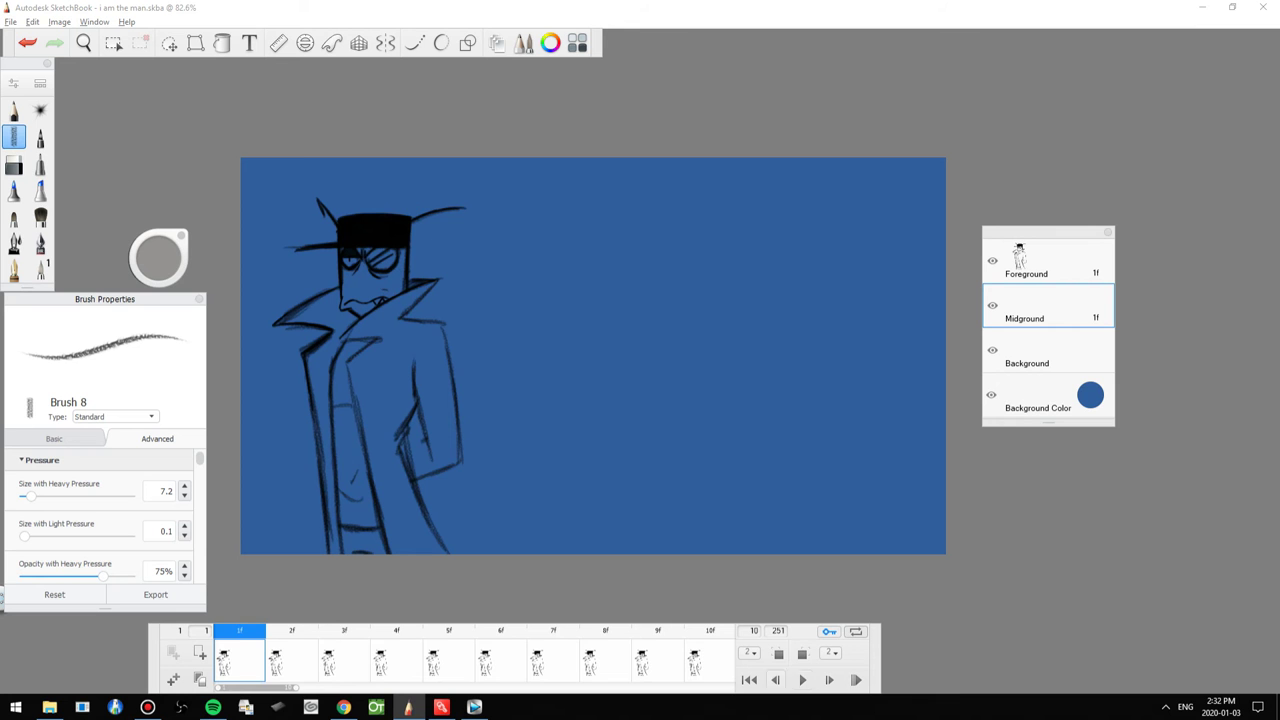
key(space)
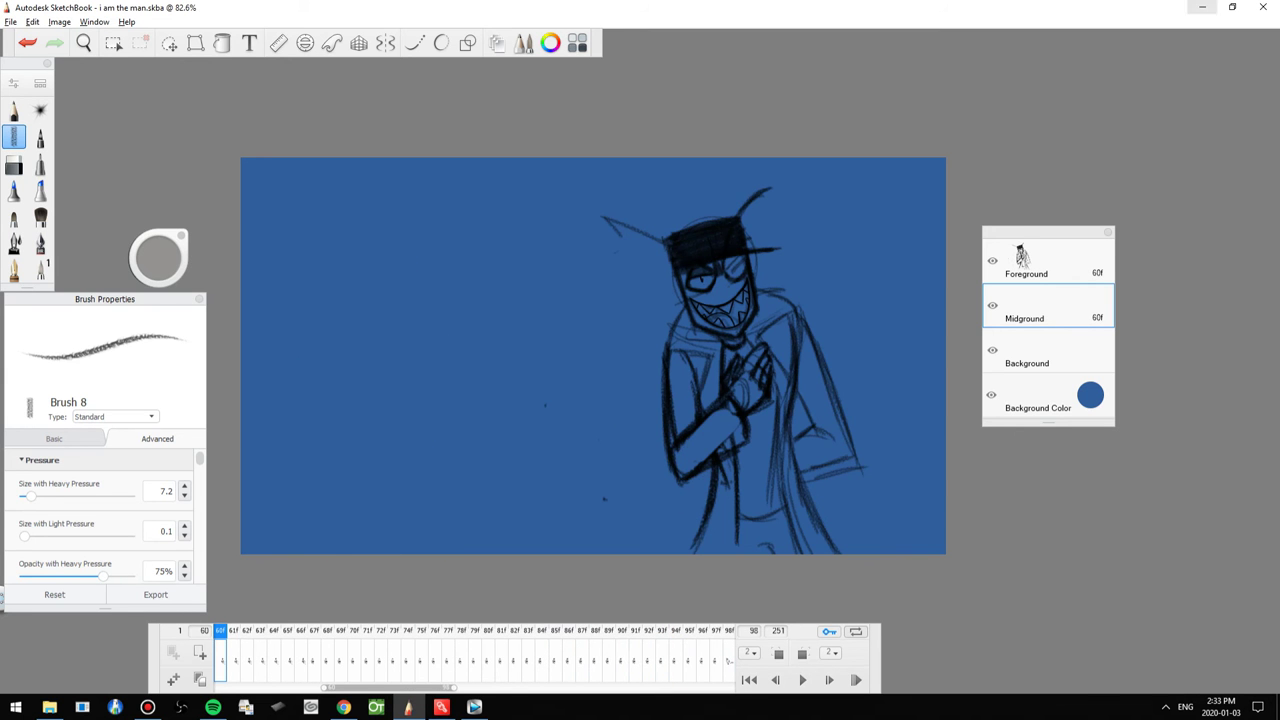
click(1203, 7)
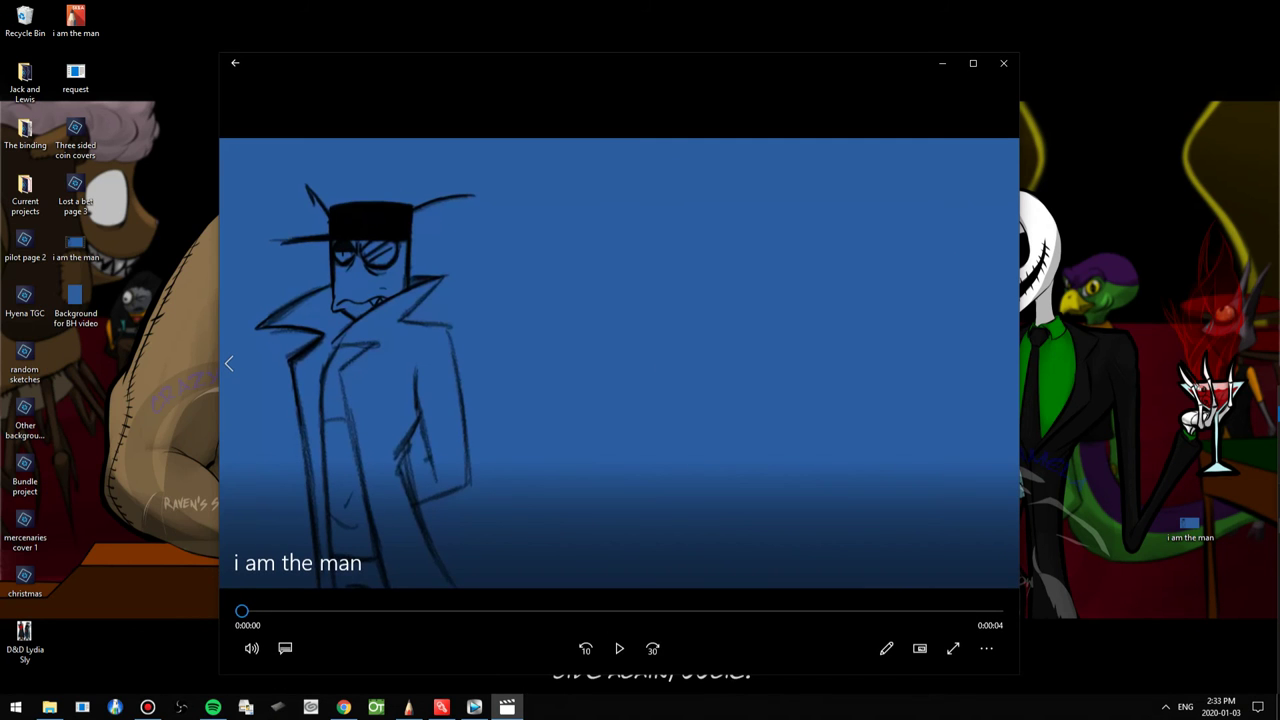
Watch the four-second 'i am the man' clip maximized in Movies & TV, then close the player
click(972, 63)
click(640, 668)
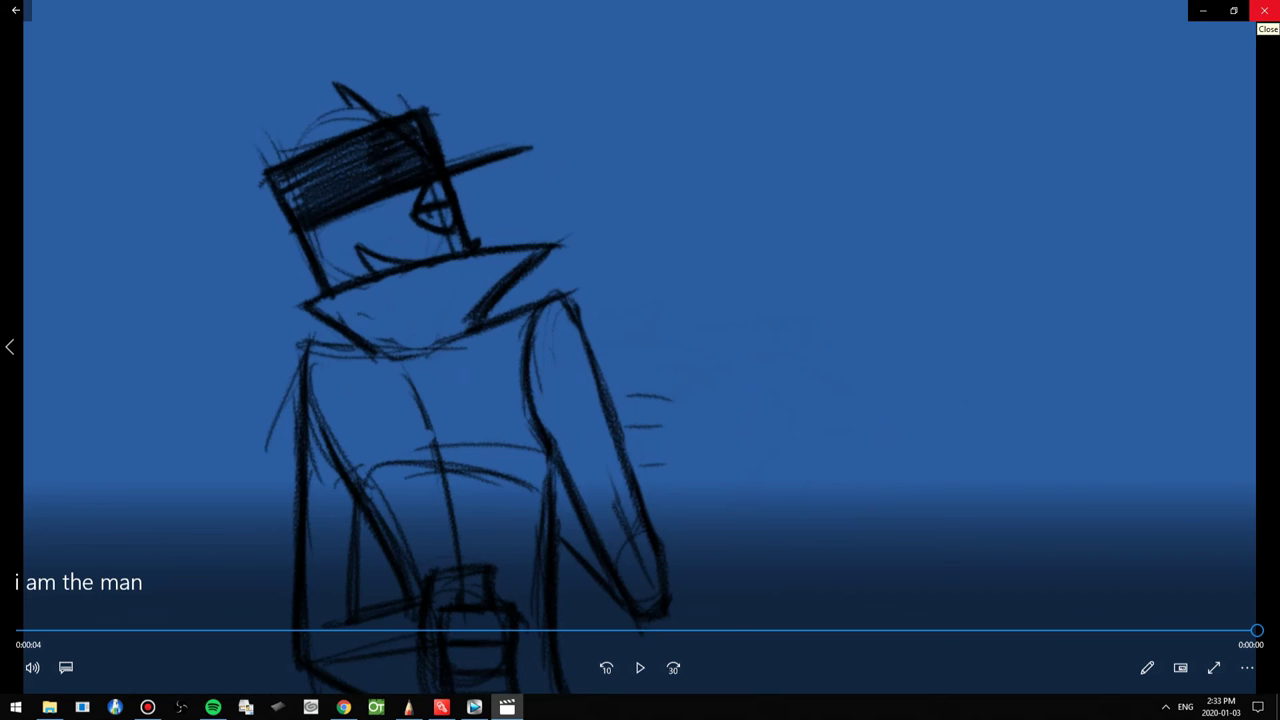
click(1264, 10)
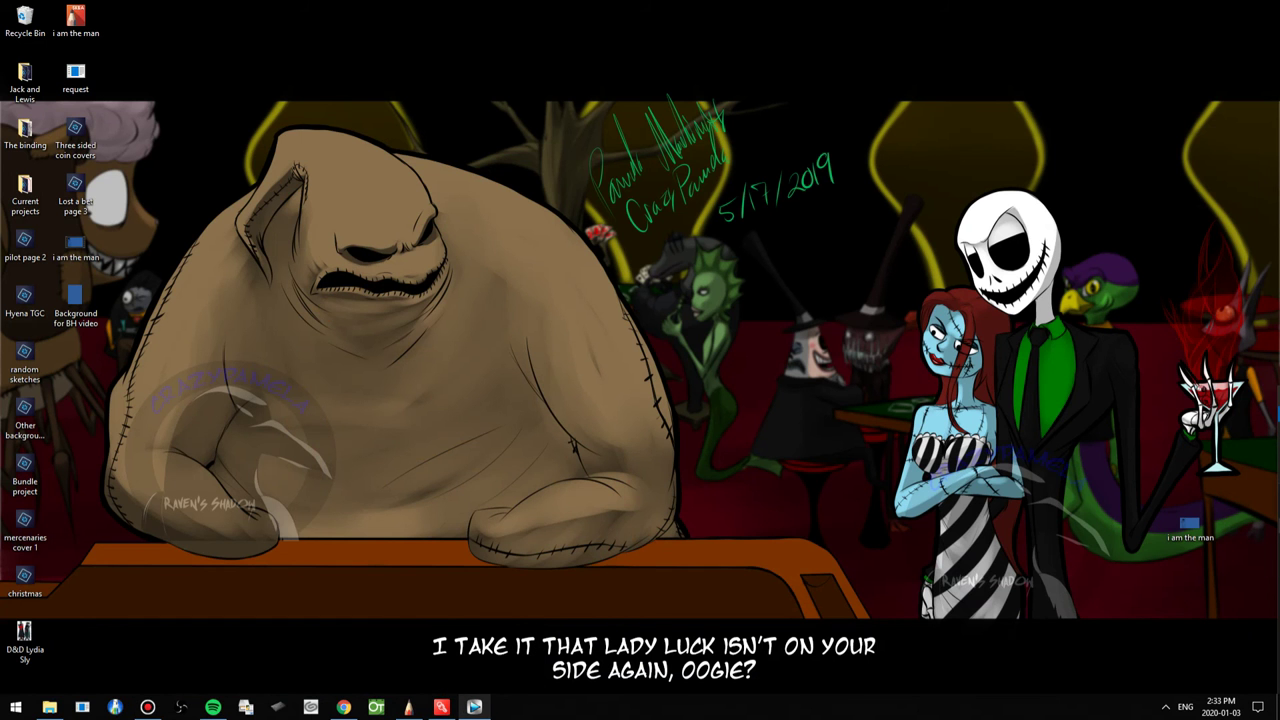
Restore SketchBook from the taskbar to show the 'i am the man' character sketch
click(524, 605)
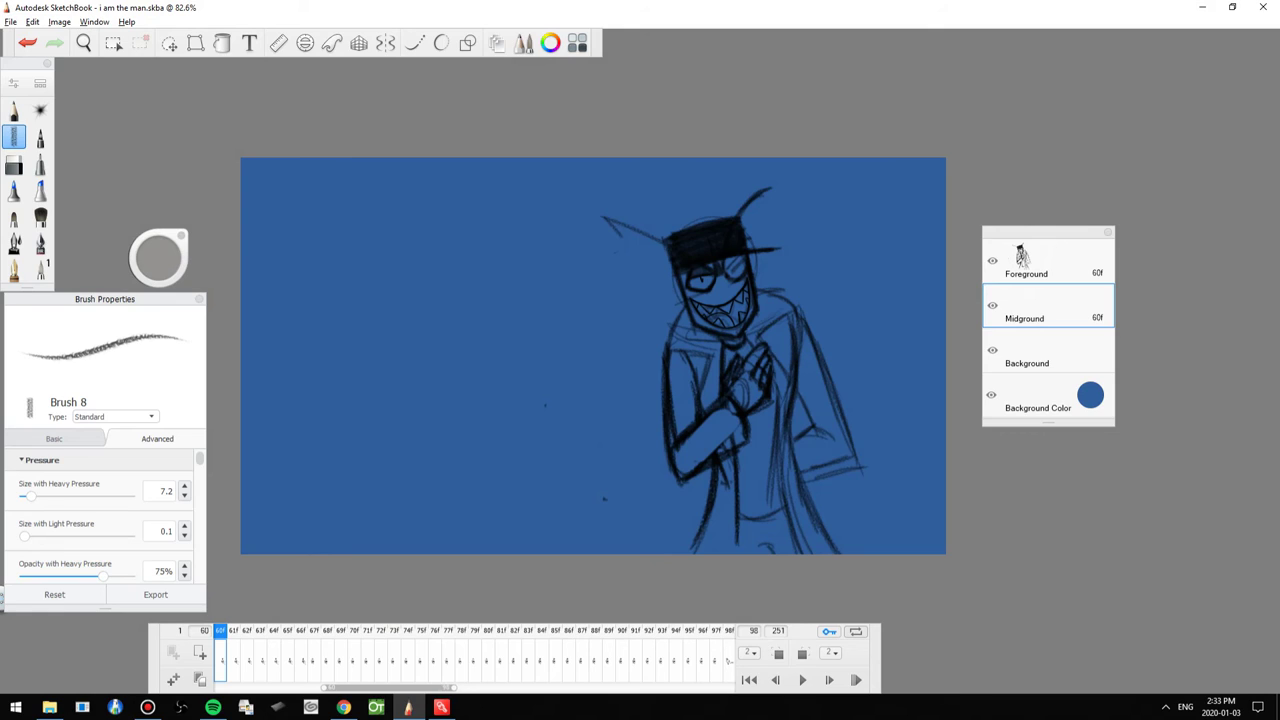